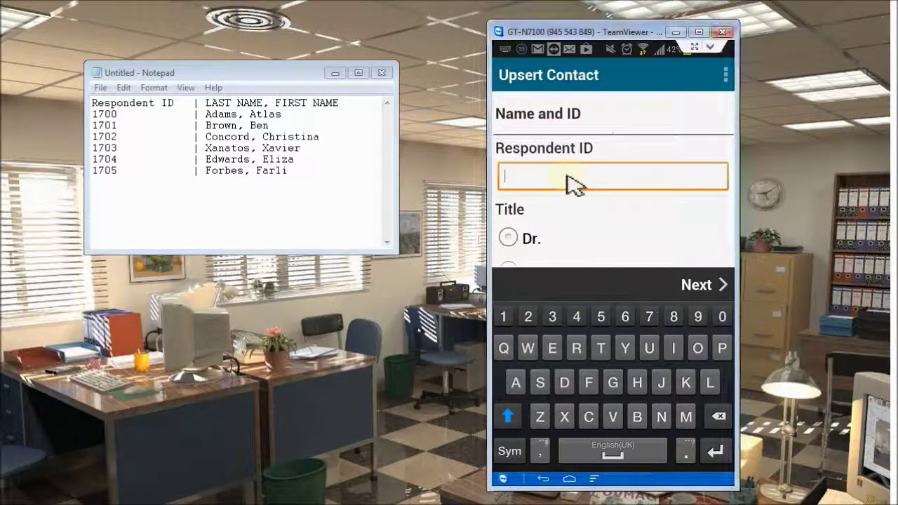
Step: Enter the first listed contact's respondent ID in the Upsert Contact form
{"action": "type", "text": "1700"}
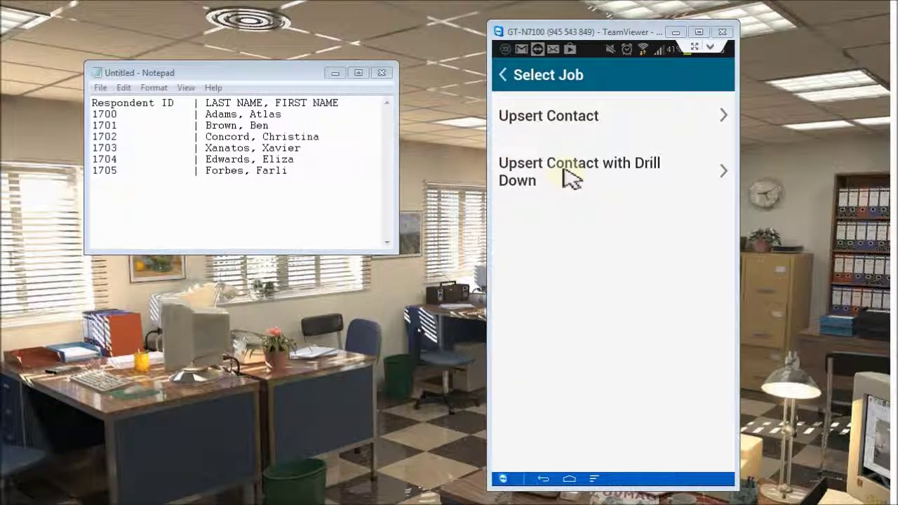
Step: Start a new Upsert Contact with Drill Down job and proceed with the first contact in the list
{"action": "left_click", "coordinate": [626, 179]}
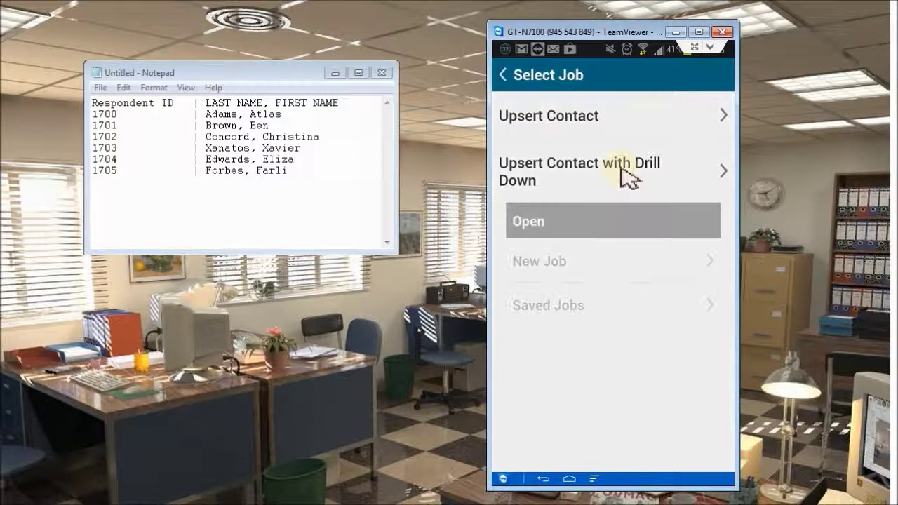
{"action": "left_click", "coordinate": [547, 258]}
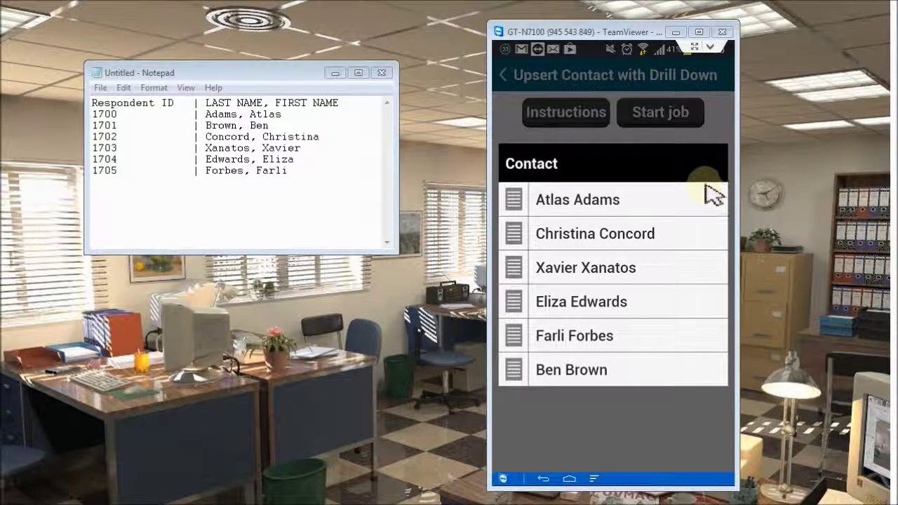
{"action": "left_click", "coordinate": [594, 202]}
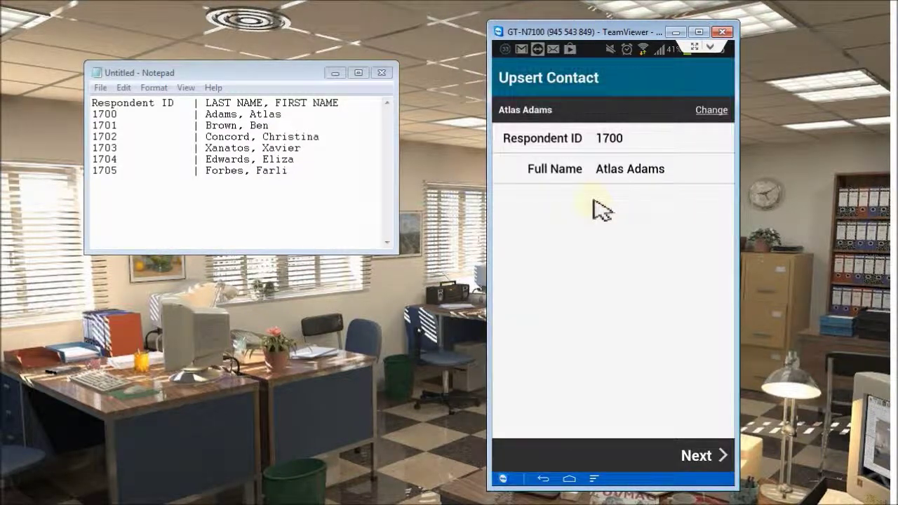
{"action": "left_click", "coordinate": [714, 456]}
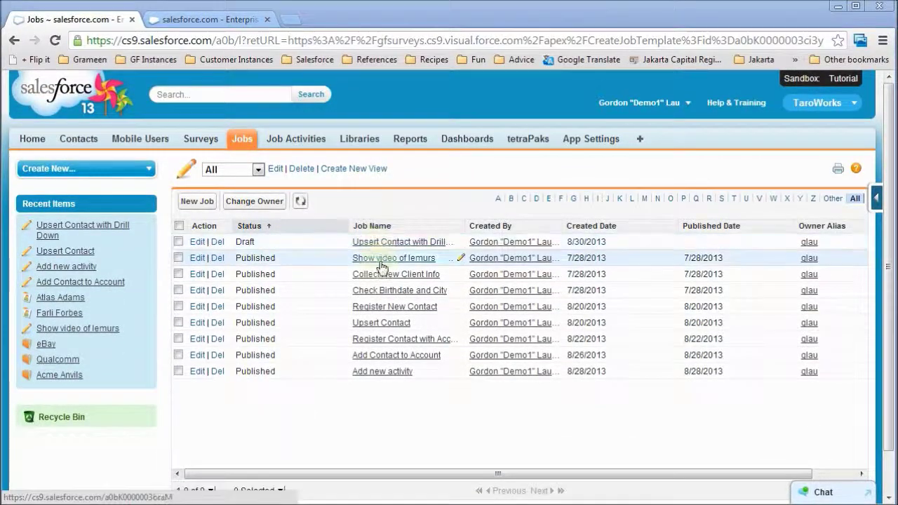
Step: Switch to Salesforce and open the draft job Upsert Contact with Drill Down for editing
{"action": "left_click", "coordinate": [402, 243]}
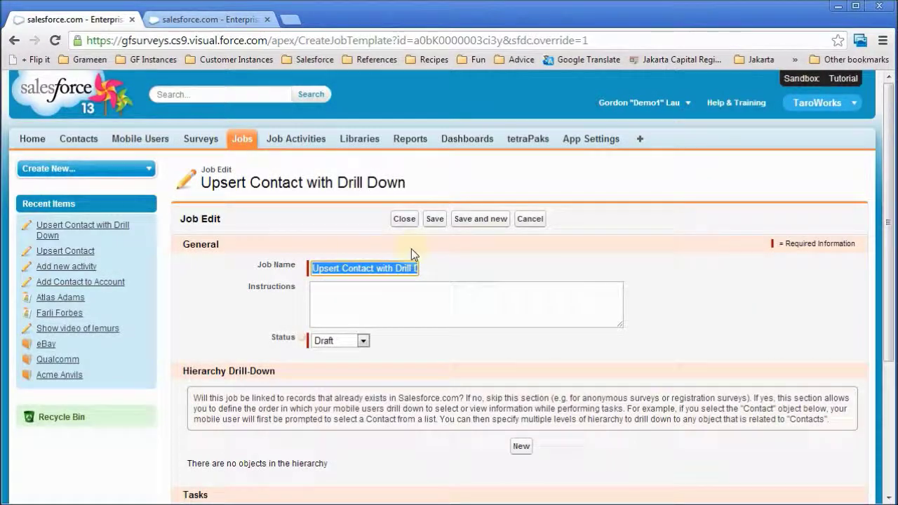
{"action": "left_click_drag", "start_coordinate": [220, 182], "coordinate": [317, 182]}
{"action": "left_click", "coordinate": [353, 182]}
{"action": "scroll", "coordinate": [687, 199], "scroll_direction": "down", "scroll_amount": 3}
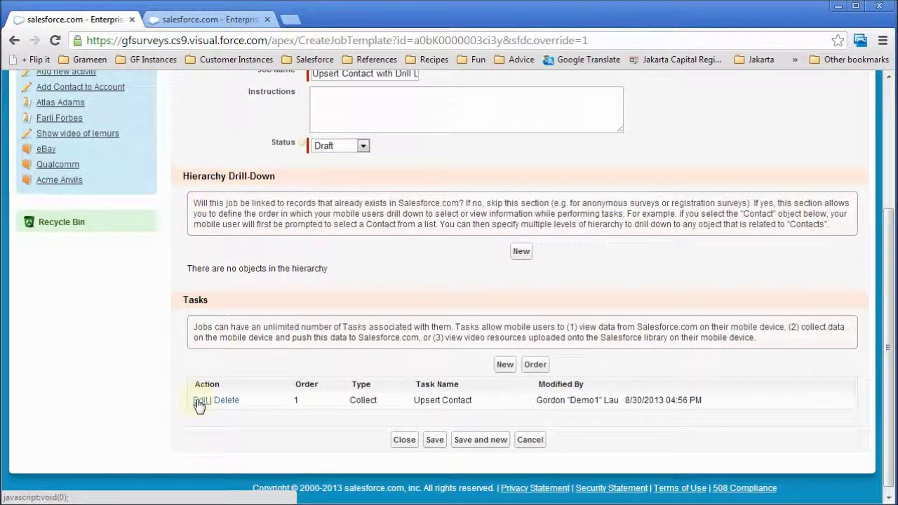
Step: Examine the object mapping settings of the job's Upsert Contact task, leaving them without saving
{"action": "left_click", "coordinate": [200, 400]}
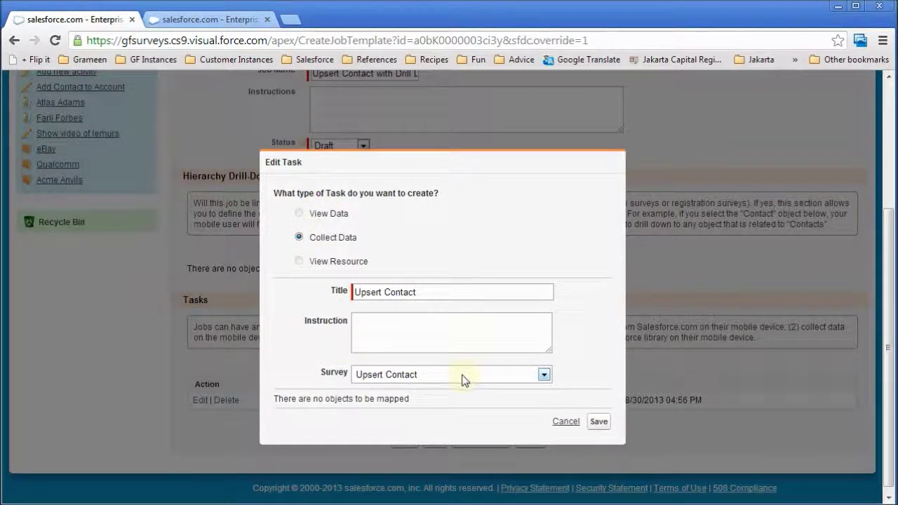
{"action": "left_click_drag", "start_coordinate": [274, 400], "coordinate": [426, 399]}
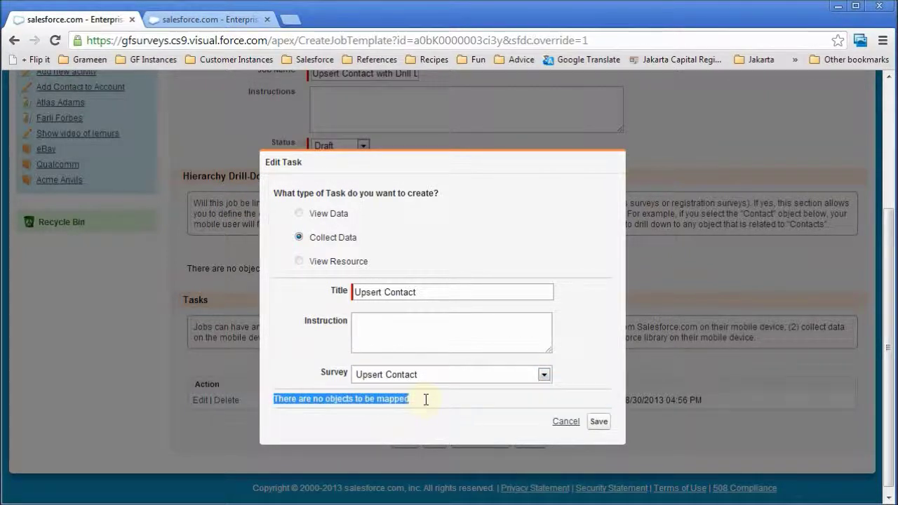
{"action": "left_click", "coordinate": [565, 423]}
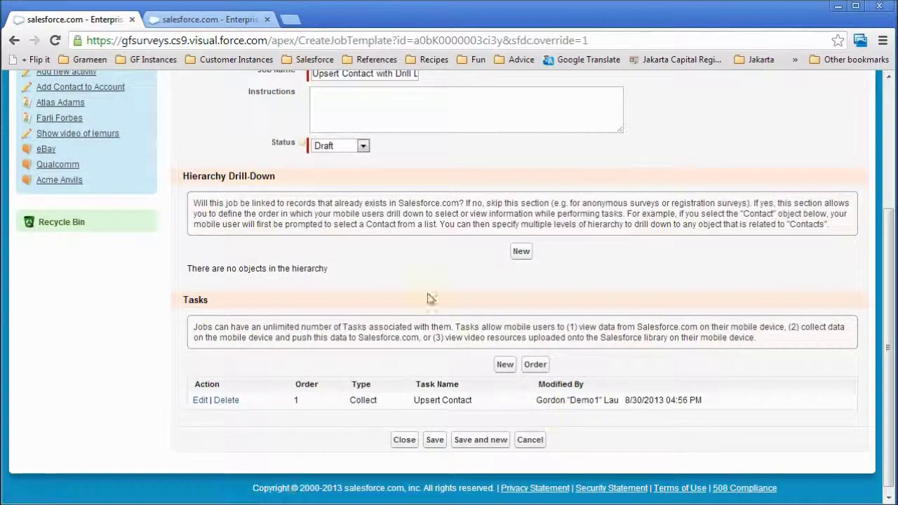
Step: Start a Contact level in the job's drill-down hierarchy with Full Name as the field displayed on drill-down
{"action": "left_click", "coordinate": [522, 253]}
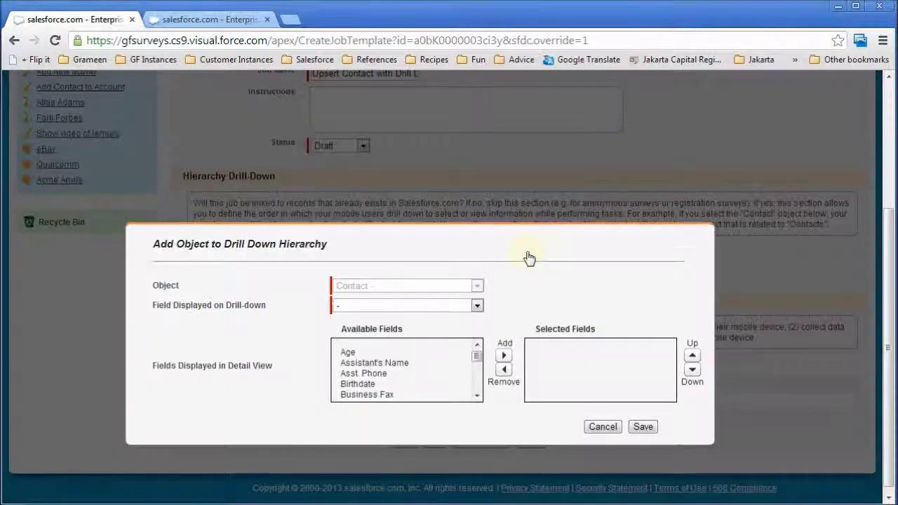
{"action": "mouse_move", "coordinate": [373, 290]}
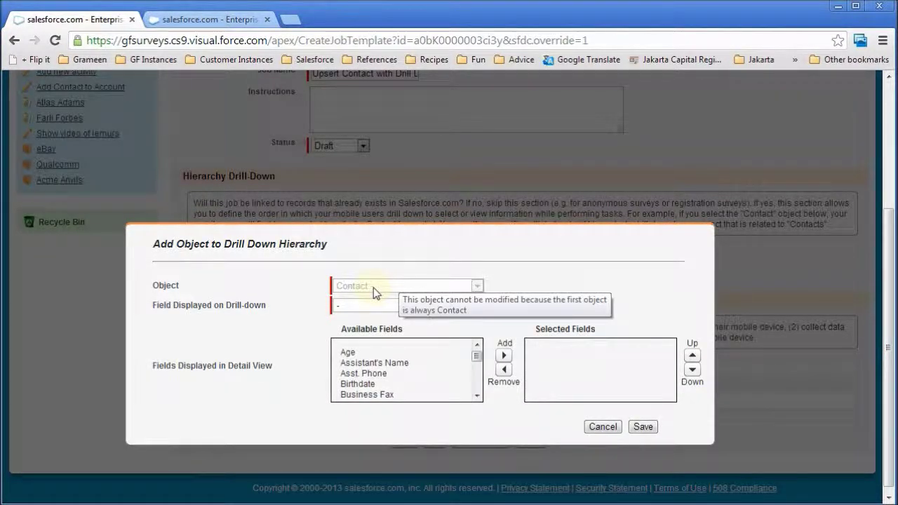
{"action": "left_click_drag", "start_coordinate": [150, 303], "coordinate": [280, 313]}
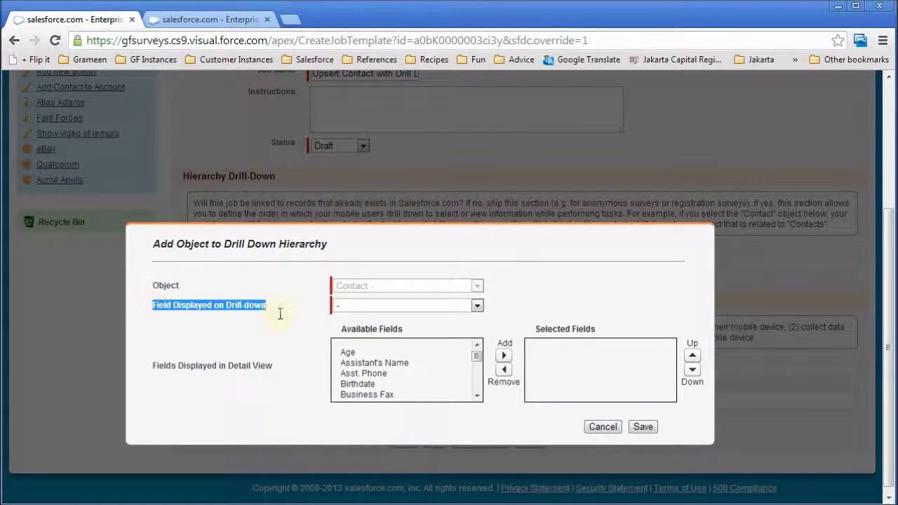
{"action": "left_click", "coordinate": [291, 315]}
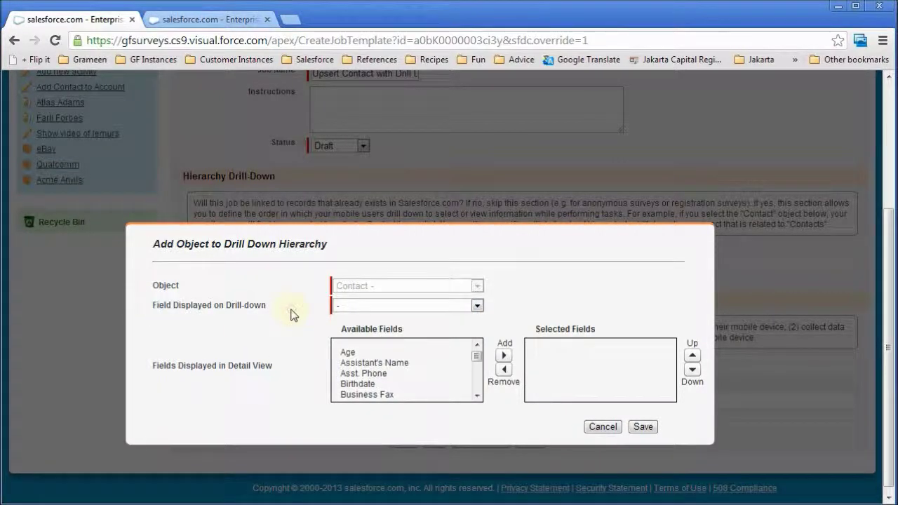
{"action": "left_click", "coordinate": [372, 305]}
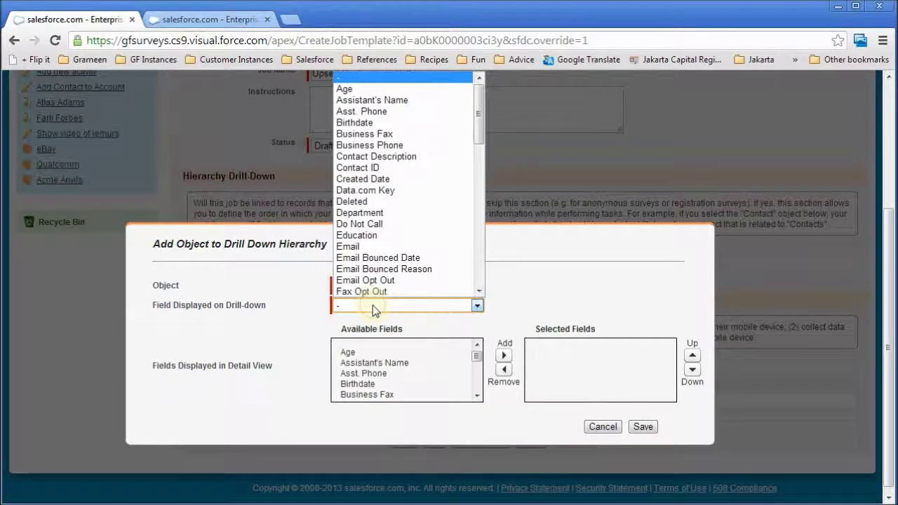
{"action": "scroll", "coordinate": [396, 210], "scroll_direction": "down", "scroll_amount": 4}
{"action": "left_click", "coordinate": [397, 174]}
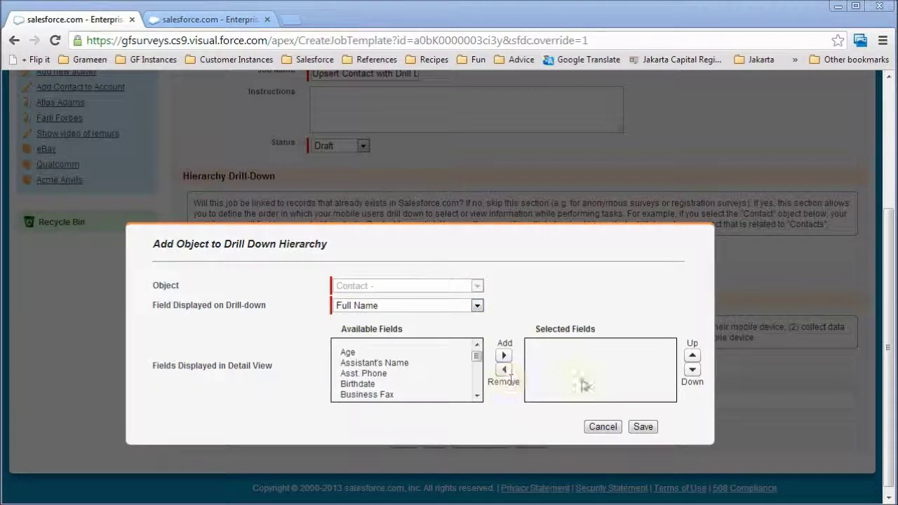
Step: Add Respondent ID and Full Name to the fields displayed in detail view, and save the Contact hierarchy level
{"action": "mouse_move", "coordinate": [155, 370]}
{"action": "left_mouse_down"}
{"action": "mouse_move", "coordinate": [250, 364]}
{"action": "mouse_move", "coordinate": [290, 375]}
{"action": "mouse_move", "coordinate": [153, 366]}
{"action": "left_mouse_up"}
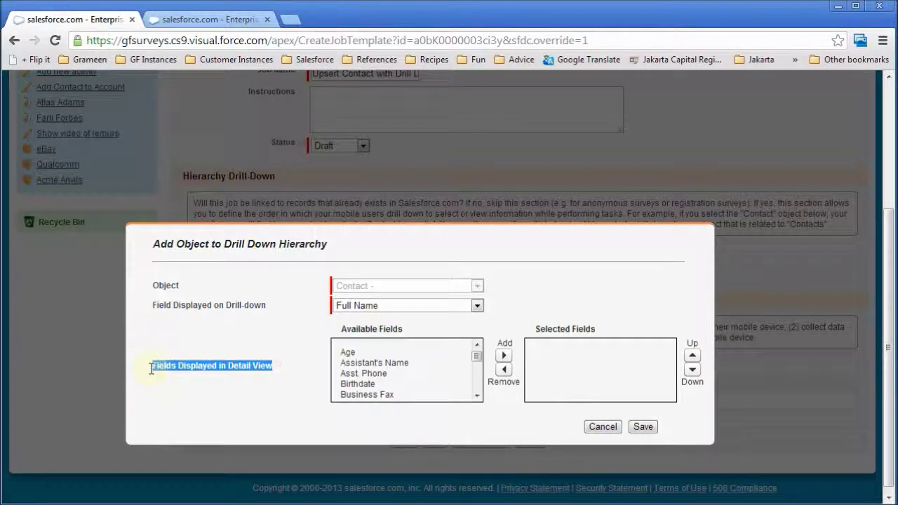
{"action": "left_click_drag", "start_coordinate": [475, 360], "coordinate": [394, 367]}
{"action": "left_click", "coordinate": [392, 373]}
{"action": "left_click", "coordinate": [503, 356]}
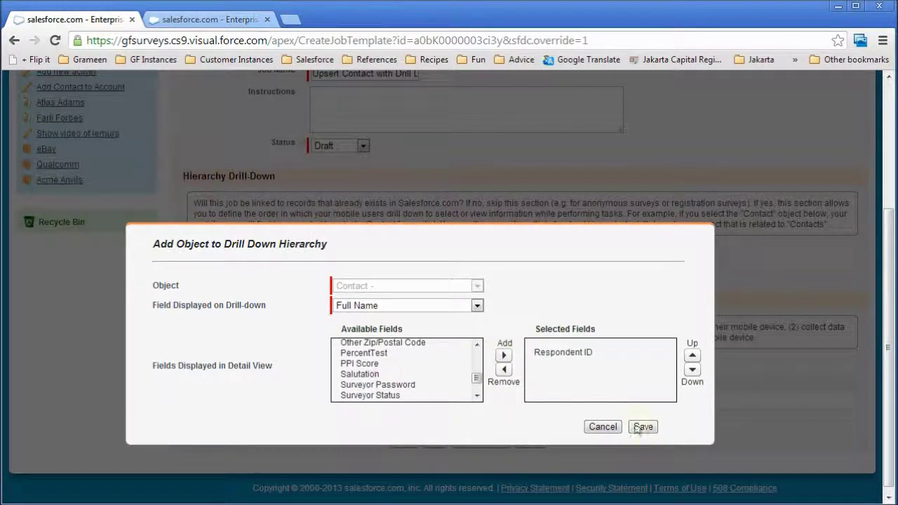
{"action": "left_click_drag", "start_coordinate": [476, 377], "coordinate": [477, 365]}
{"action": "left_click", "coordinate": [421, 367]}
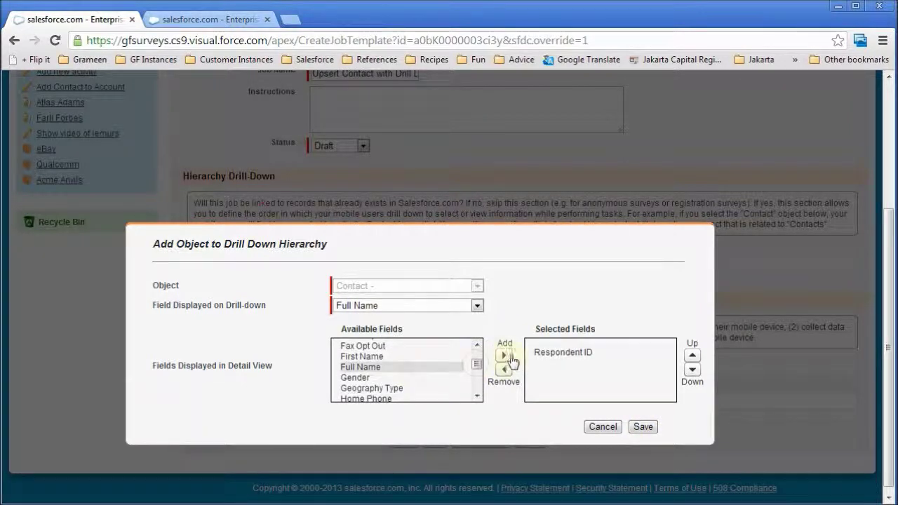
{"action": "left_click", "coordinate": [510, 359]}
{"action": "left_click", "coordinate": [644, 426]}
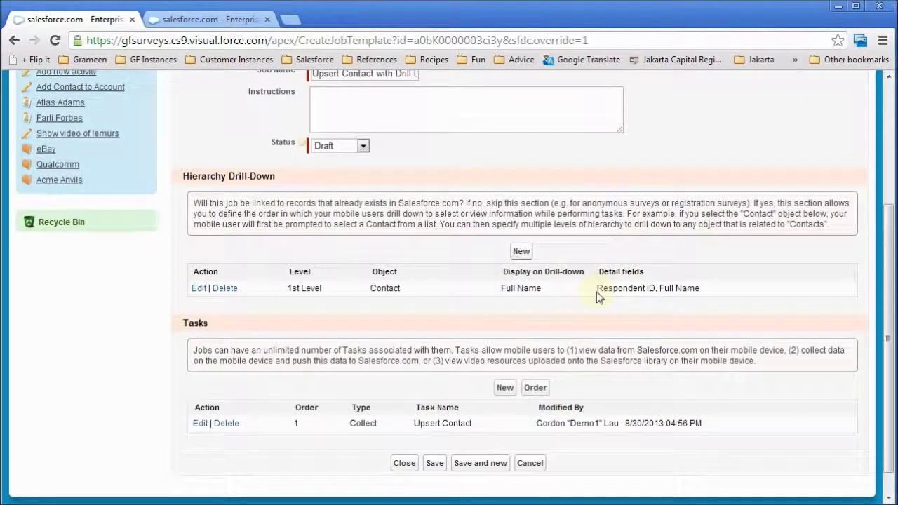
{"action": "left_click_drag", "start_coordinate": [503, 288], "coordinate": [559, 289]}
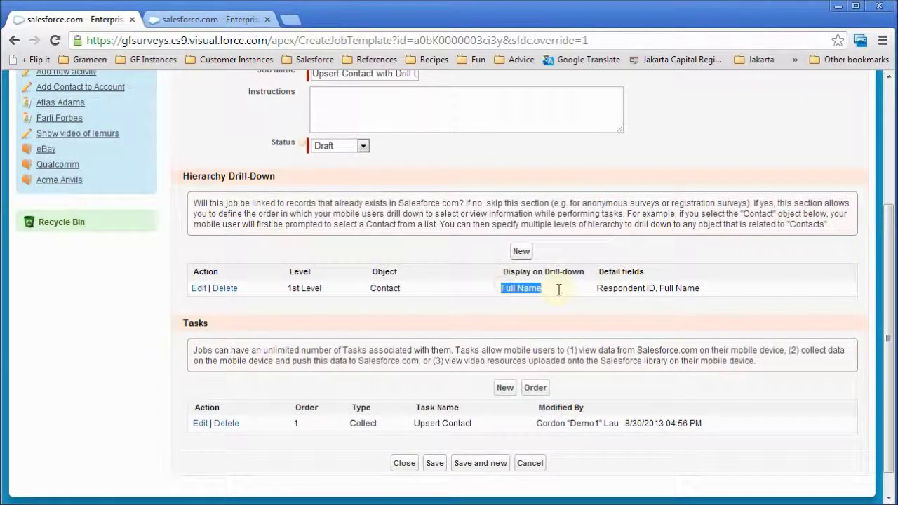
{"action": "left_click_drag", "start_coordinate": [596, 290], "coordinate": [654, 285]}
{"action": "left_click", "coordinate": [631, 307]}
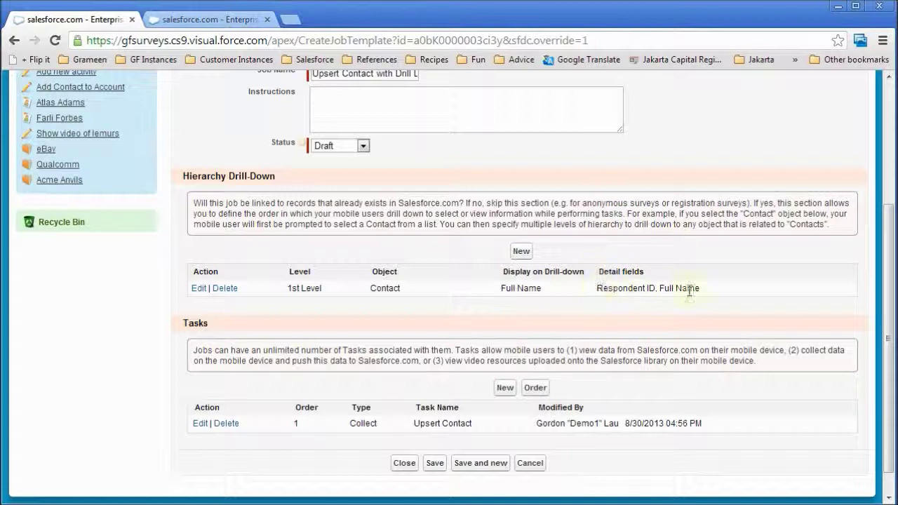
Step: Add a record mapping to the Upsert Contact task and set its object to Contact
{"action": "left_click", "coordinate": [201, 424]}
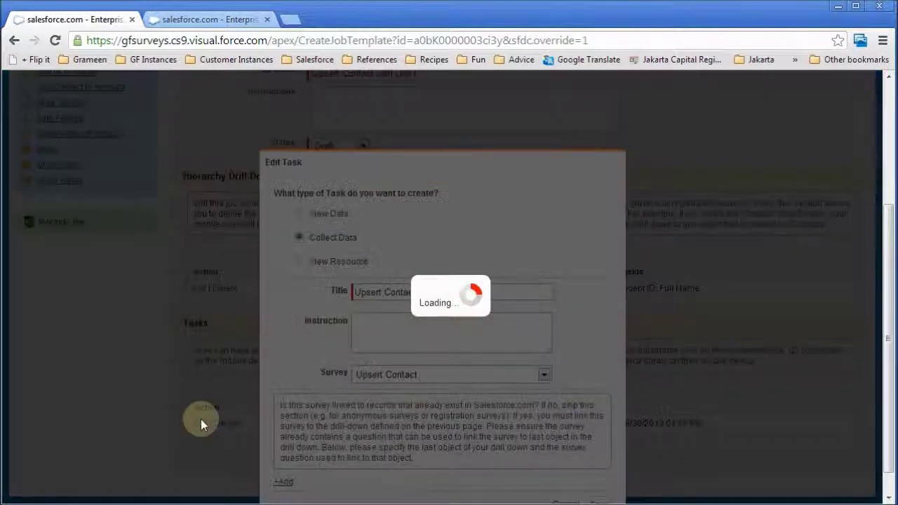
{"action": "scroll", "coordinate": [435, 326], "scroll_direction": "down", "scroll_amount": 1}
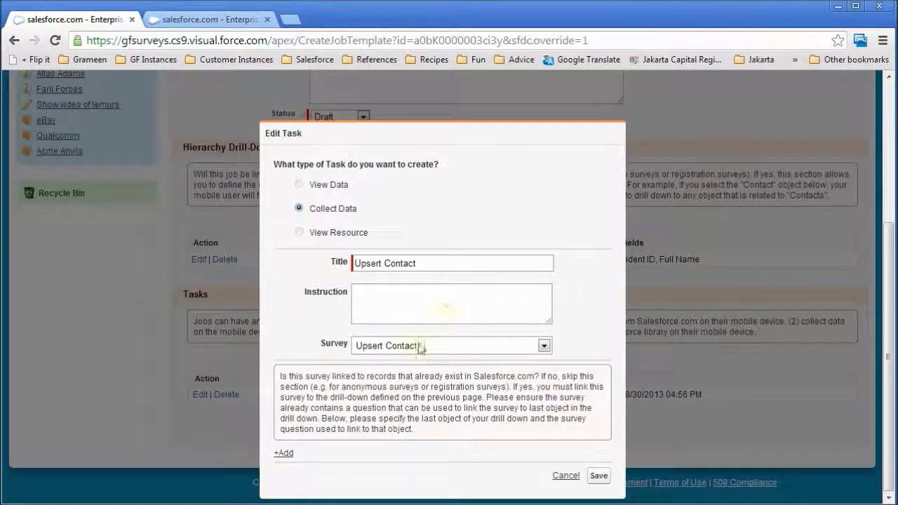
{"action": "left_click", "coordinate": [283, 454]}
{"action": "scroll", "coordinate": [452, 331], "scroll_direction": "down", "scroll_amount": 1}
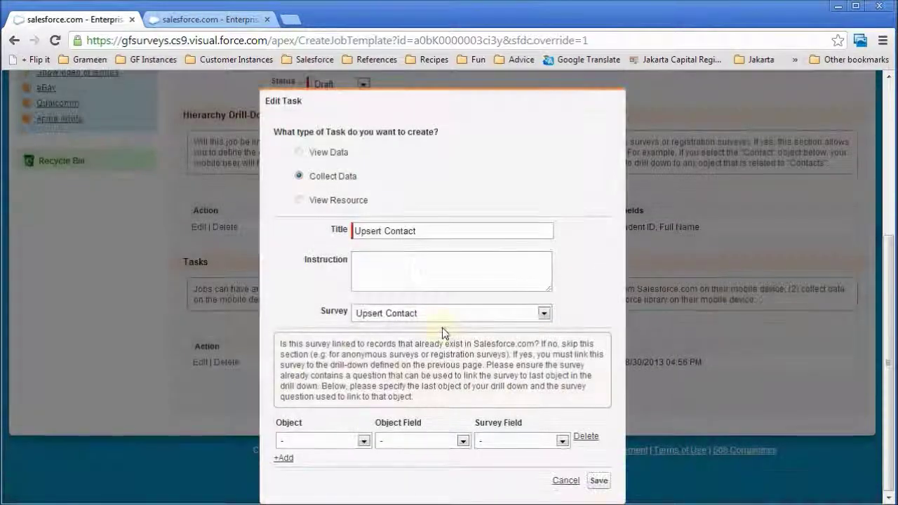
{"action": "left_click", "coordinate": [339, 443]}
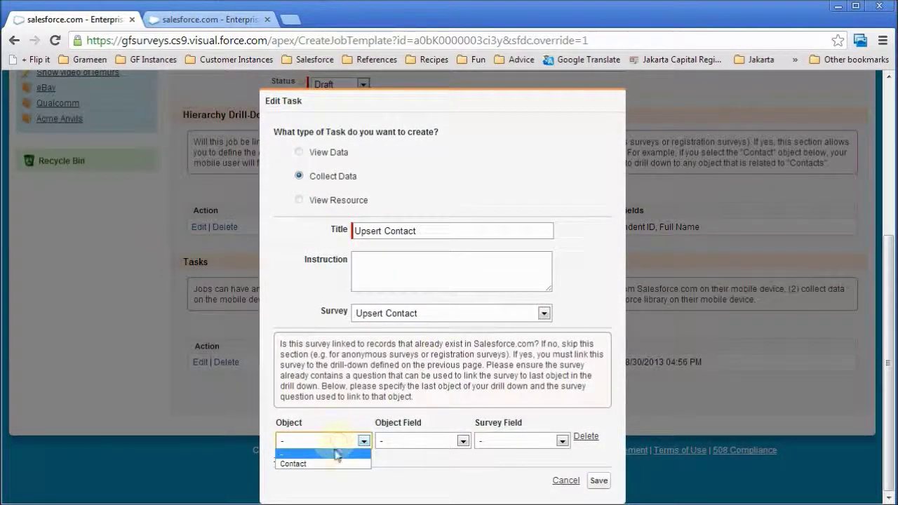
{"action": "left_click", "coordinate": [324, 464]}
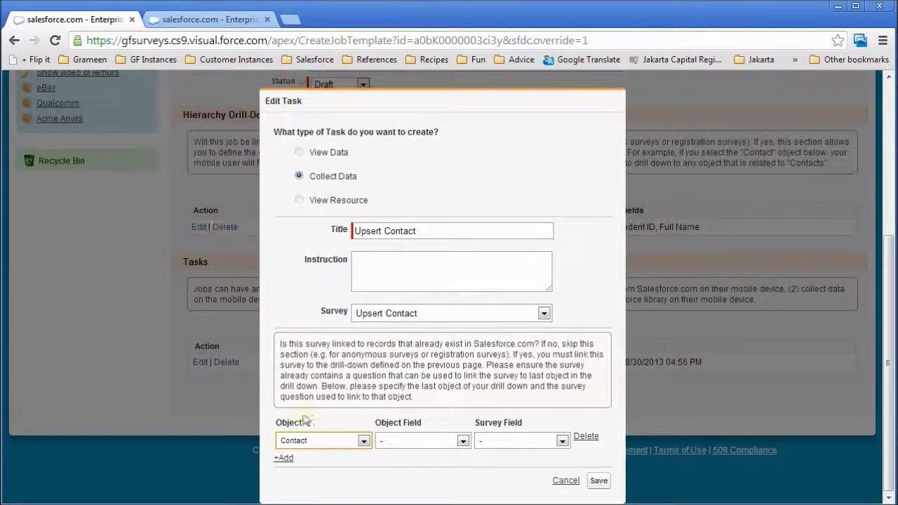
{"action": "left_click", "coordinate": [338, 446]}
{"action": "left_click", "coordinate": [304, 465]}
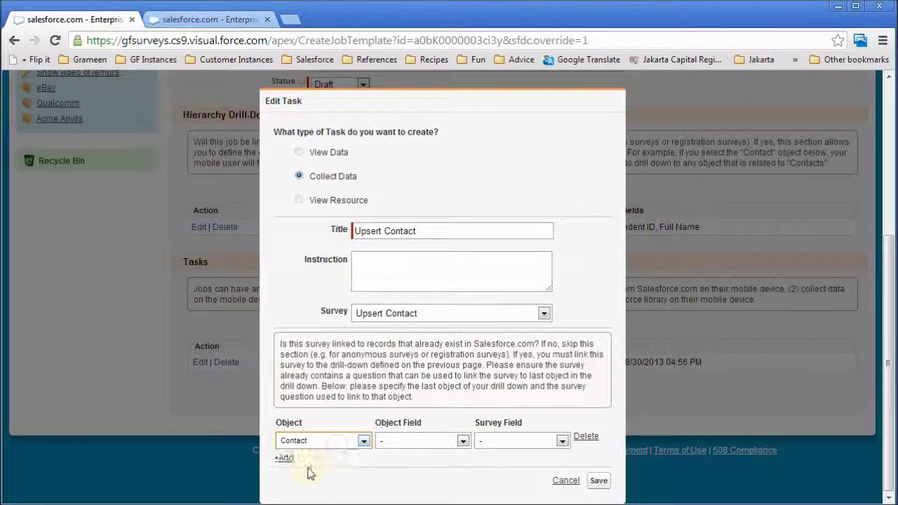
Step: Map the Contact object field Respondent ID to the survey field Respondent ID
{"action": "left_click", "coordinate": [402, 439]}
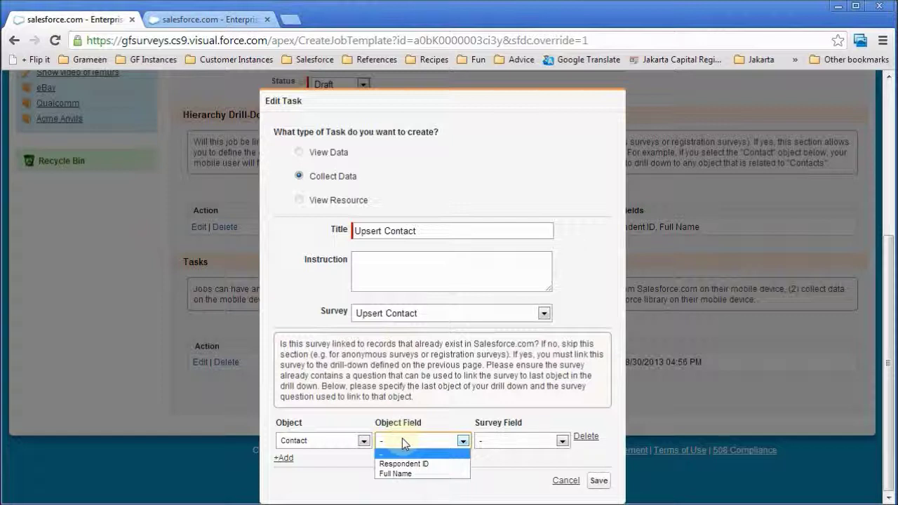
{"action": "left_click", "coordinate": [430, 465]}
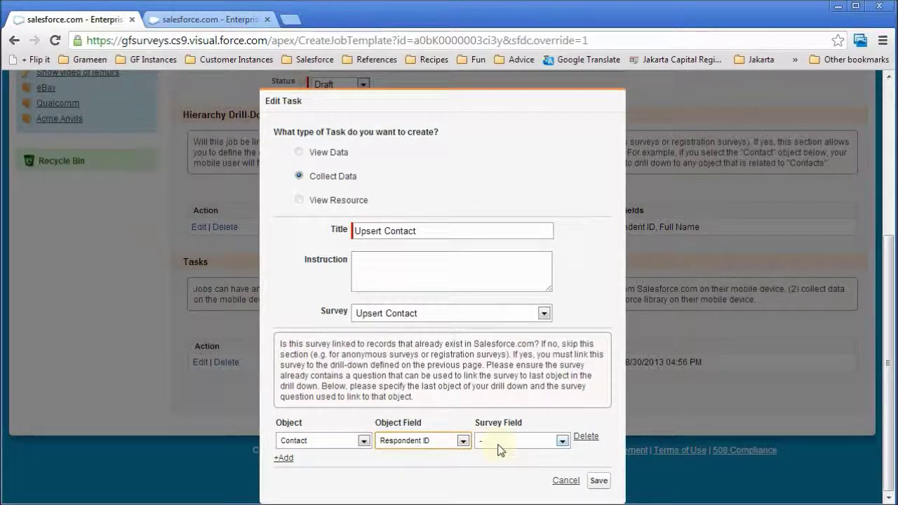
{"action": "left_click", "coordinate": [497, 444]}
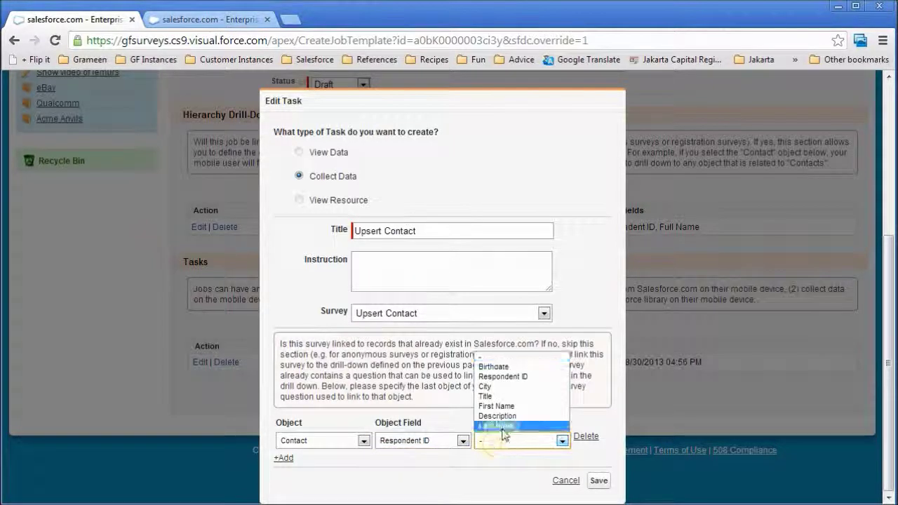
{"action": "left_click", "coordinate": [535, 378]}
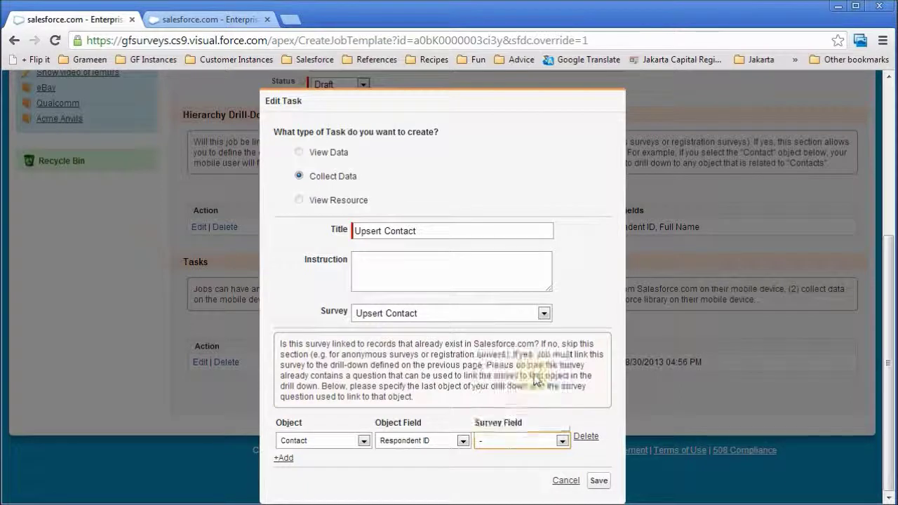
{"action": "left_click", "coordinate": [597, 481]}
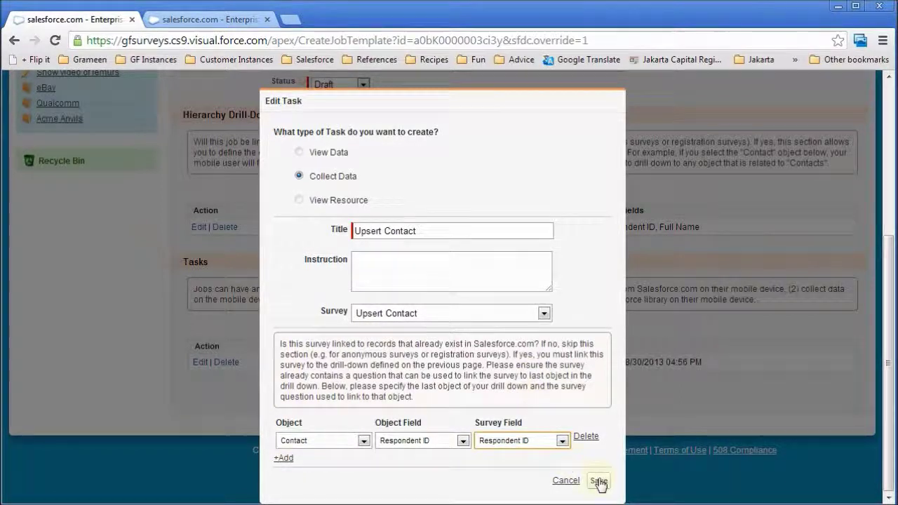
Step: Add two more blank mapping rows to the Upsert Contact task
{"action": "left_click", "coordinate": [286, 460]}
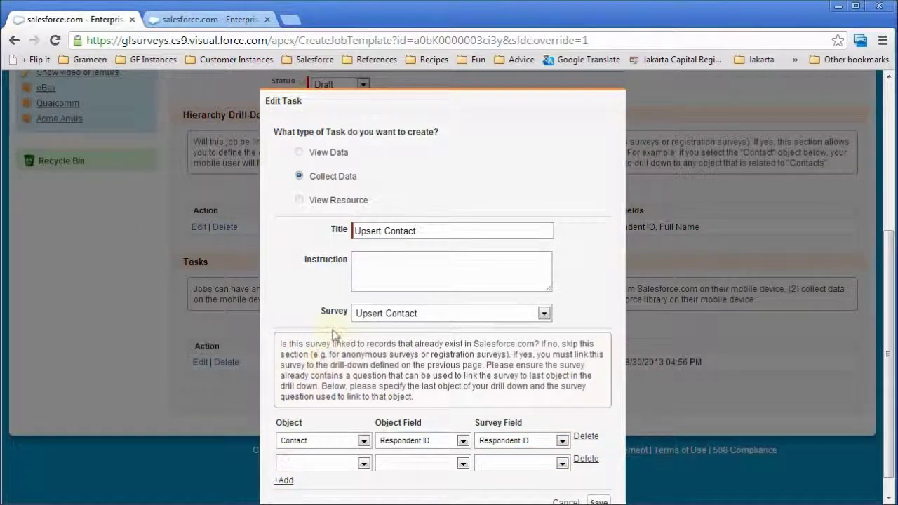
{"action": "scroll", "coordinate": [288, 463], "scroll_direction": "down", "scroll_amount": 1}
{"action": "left_click", "coordinate": [287, 460]}
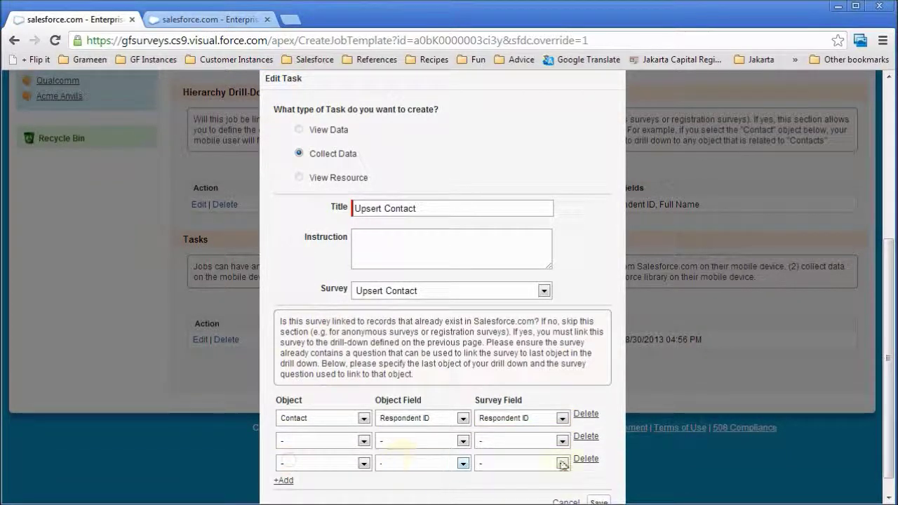
Step: Delete the two blank mapping rows, keeping the Contact Respondent ID mapping, and save the Upsert Contact task
{"action": "left_click", "coordinate": [585, 437]}
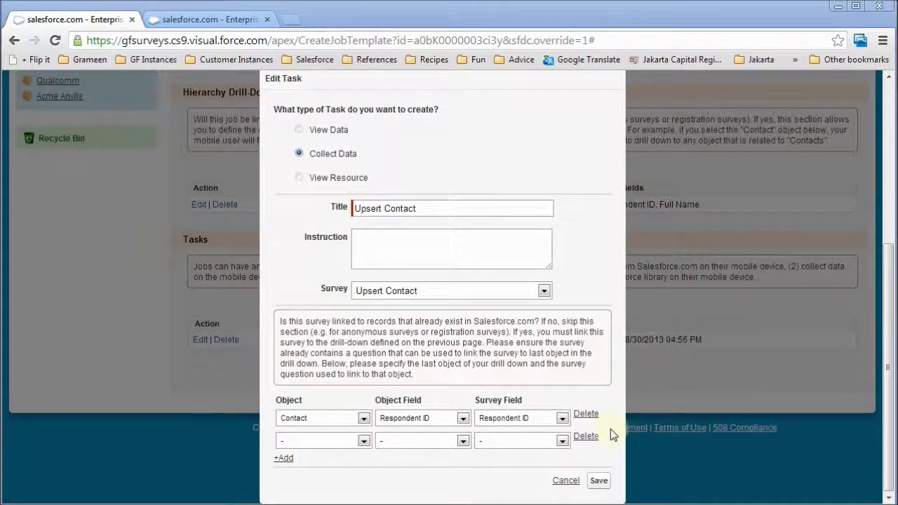
{"action": "left_click", "coordinate": [588, 437]}
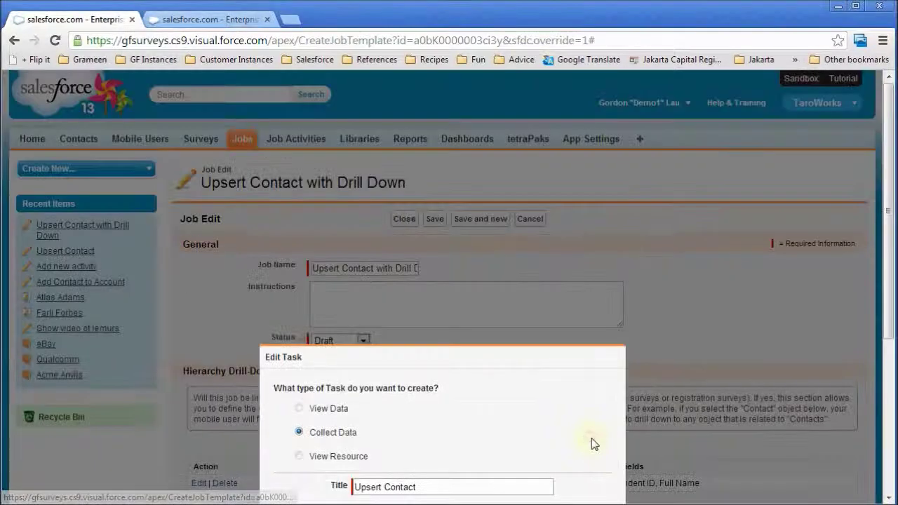
{"action": "scroll", "coordinate": [580, 402], "scroll_direction": "down", "scroll_amount": 4}
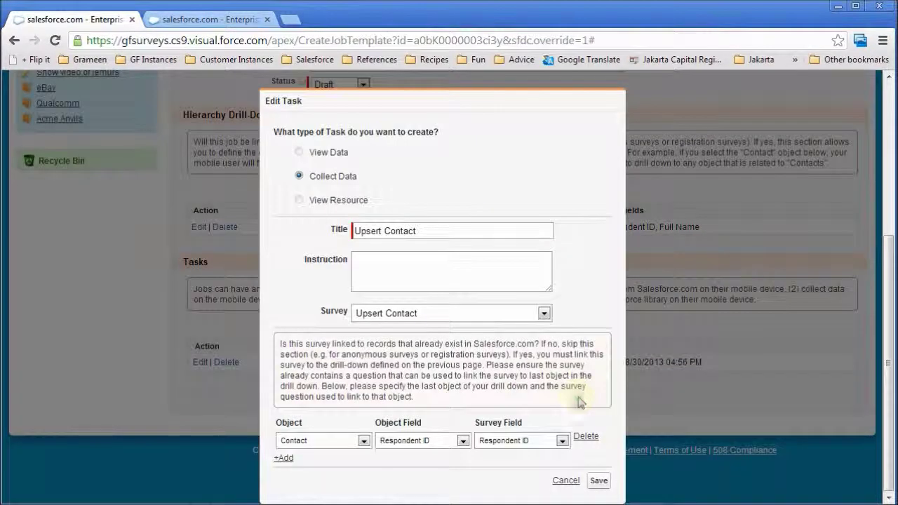
{"action": "left_click", "coordinate": [598, 481]}
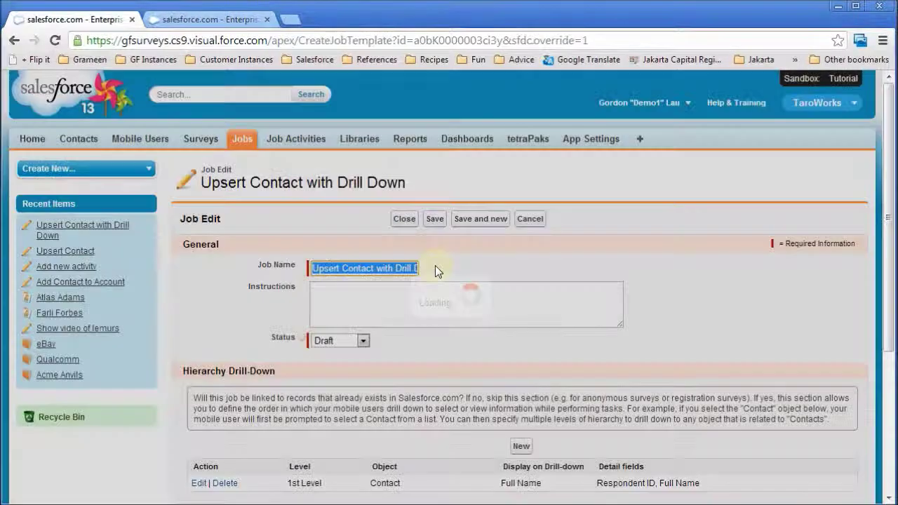
Step: Set the status of the Upsert Contact with Drill Down job to Published
{"action": "left_click", "coordinate": [348, 342]}
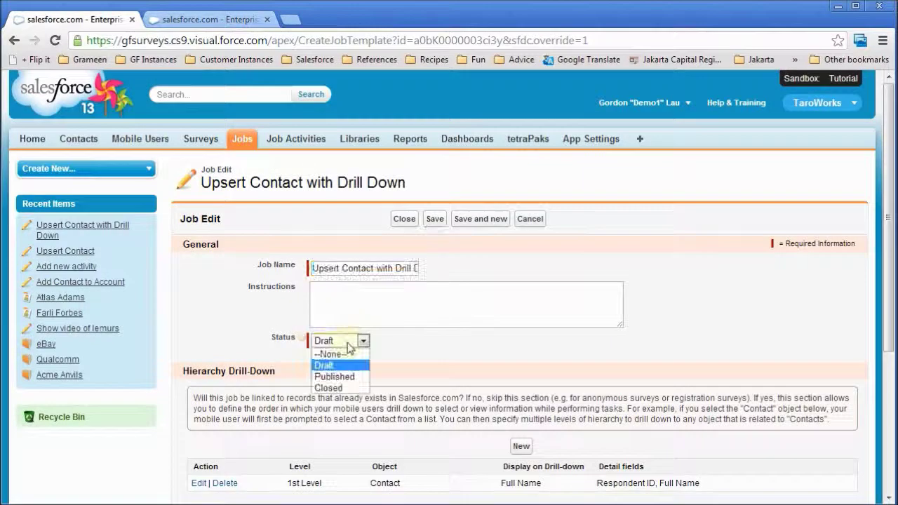
{"action": "left_click", "coordinate": [335, 377]}
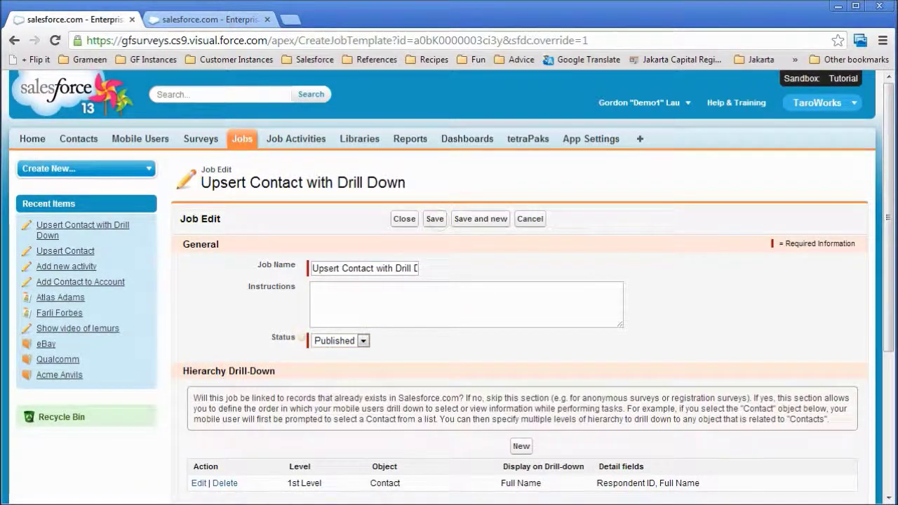